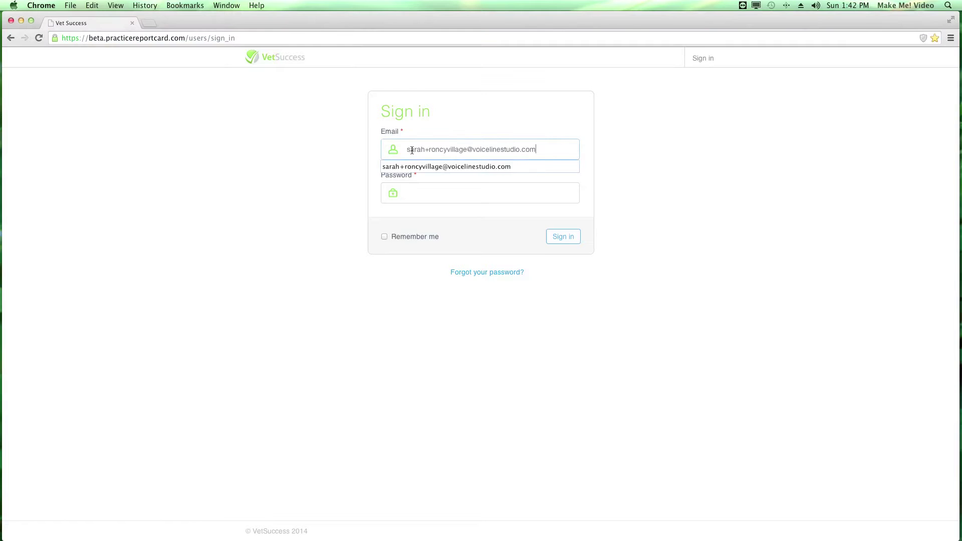
Step: Enter the account password and sign in to the practice report site
click(410, 194)
text(********)
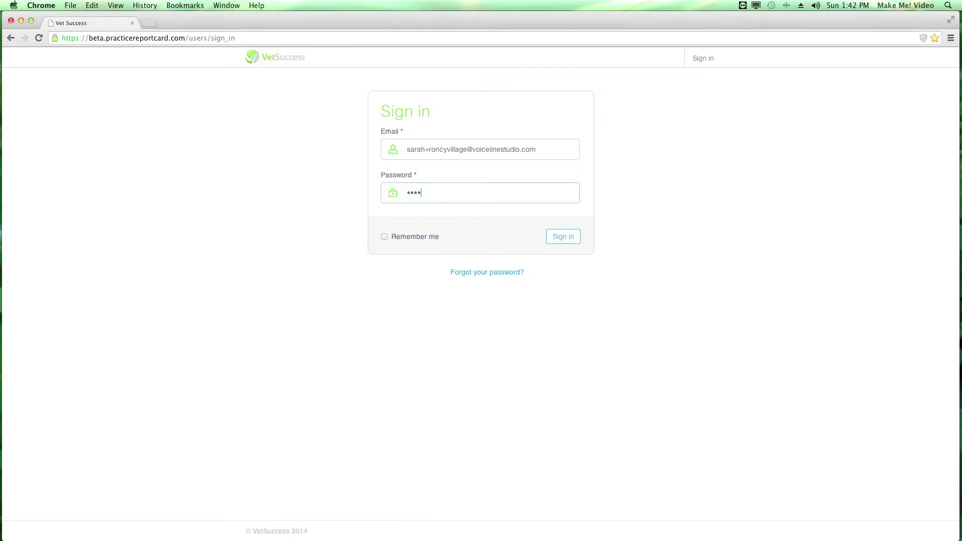
key(Return)
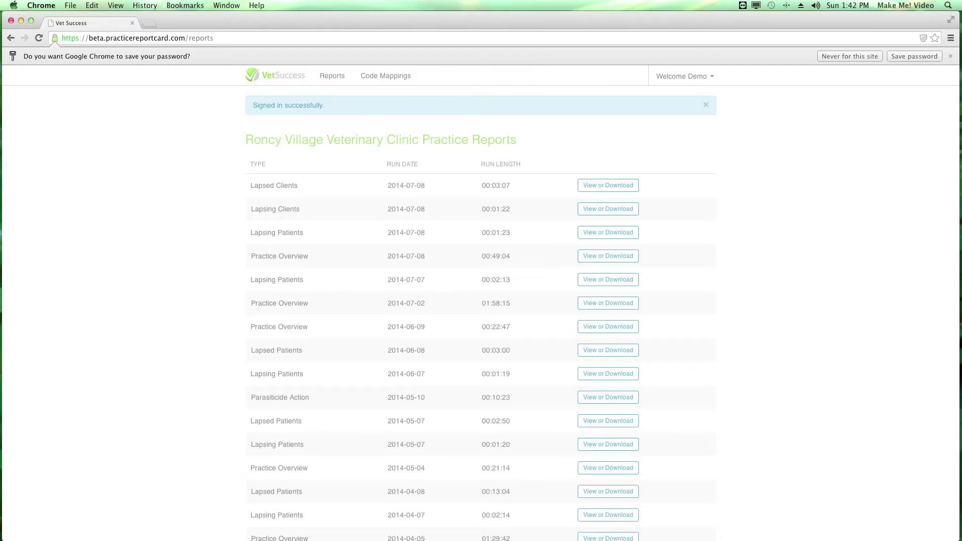
Step: Download the Lapsed Clients report with run date 2014-07-08
click(613, 187)
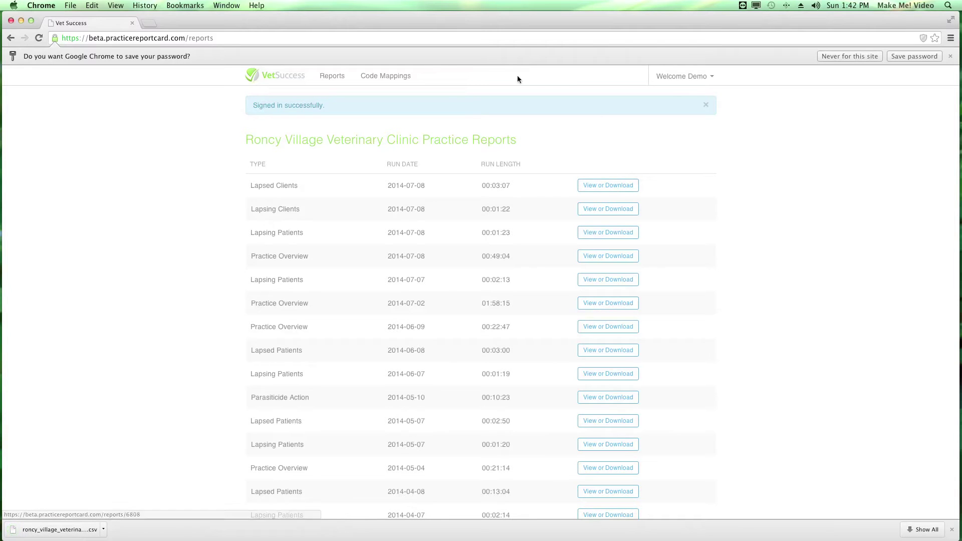
Step: Open the code mappings and show the practice codes for the Vaccines category under Revenue Profit Centres
click(400, 77)
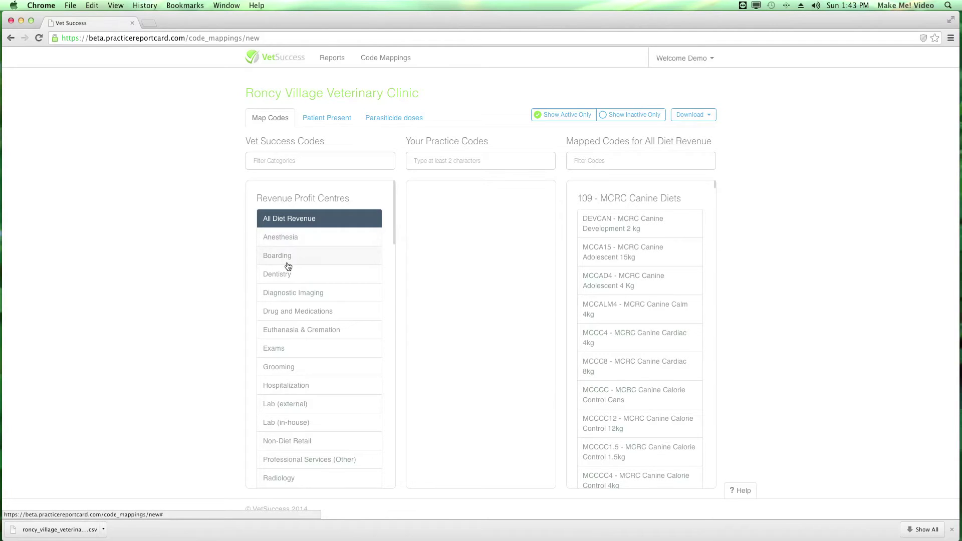
scroll(289, 268, down, 10)
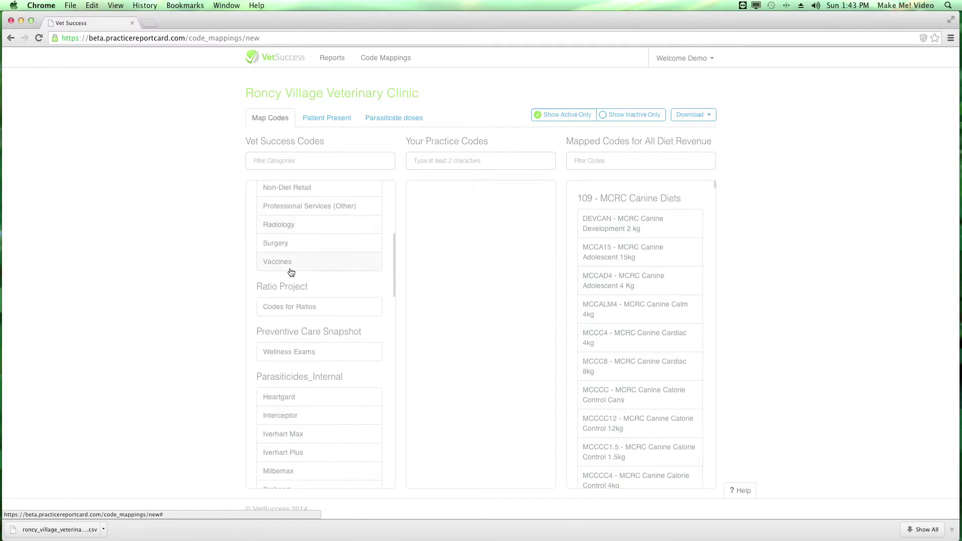
click(292, 265)
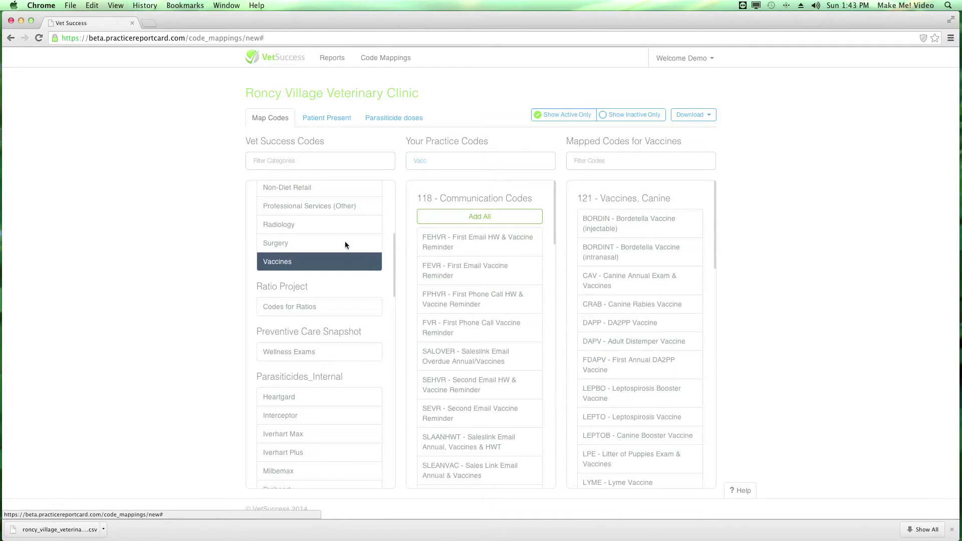
Step: Switch to the Anesthesia category and look through the practice codes suggested for the filter text "Anes"
scroll(333, 223, up, 5)
scroll(333, 223, up, 5)
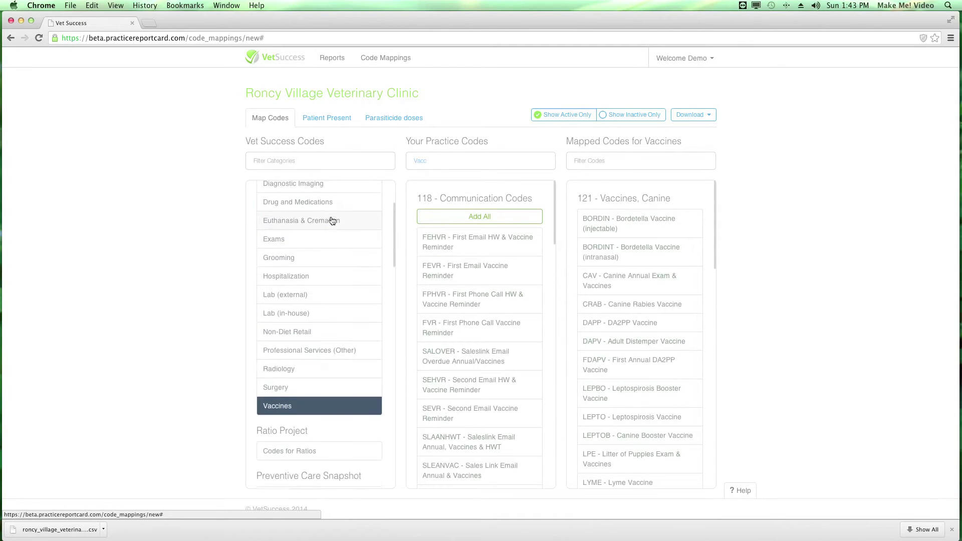
click(320, 221)
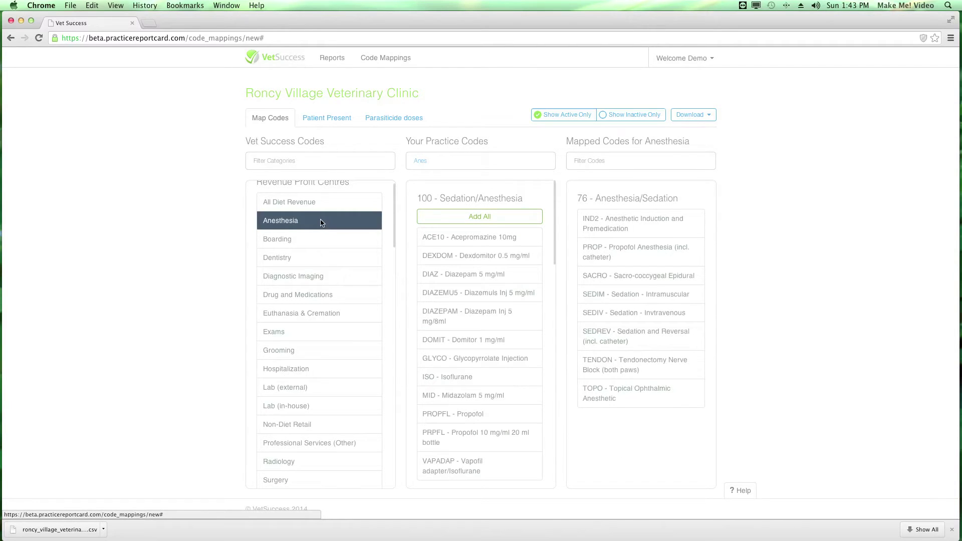
drag(442, 160, 405, 160)
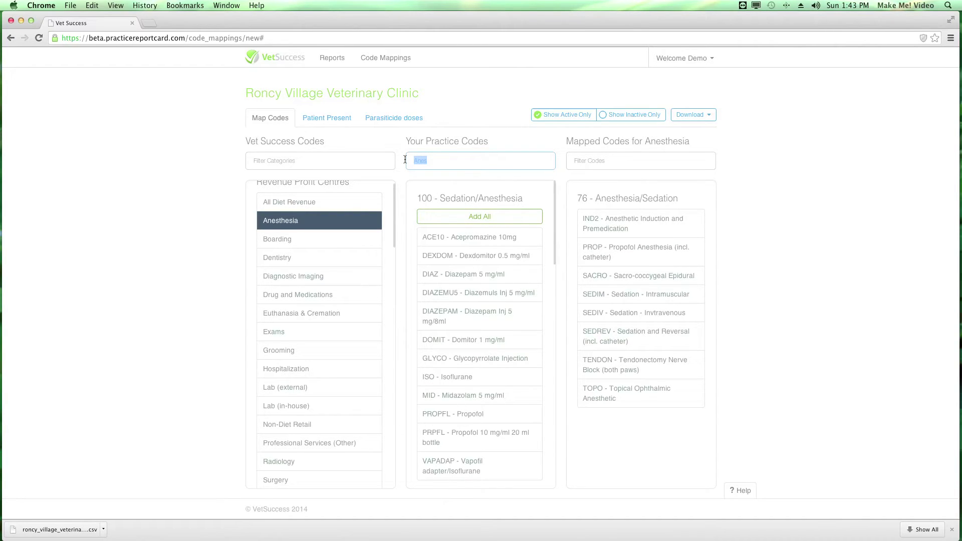
scroll(495, 230, down, 5)
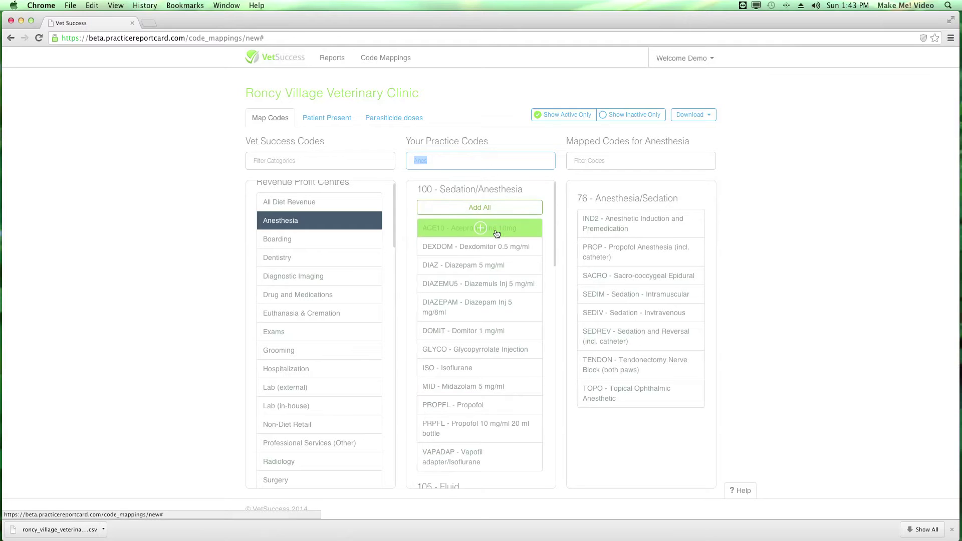
scroll(497, 234, down, 5)
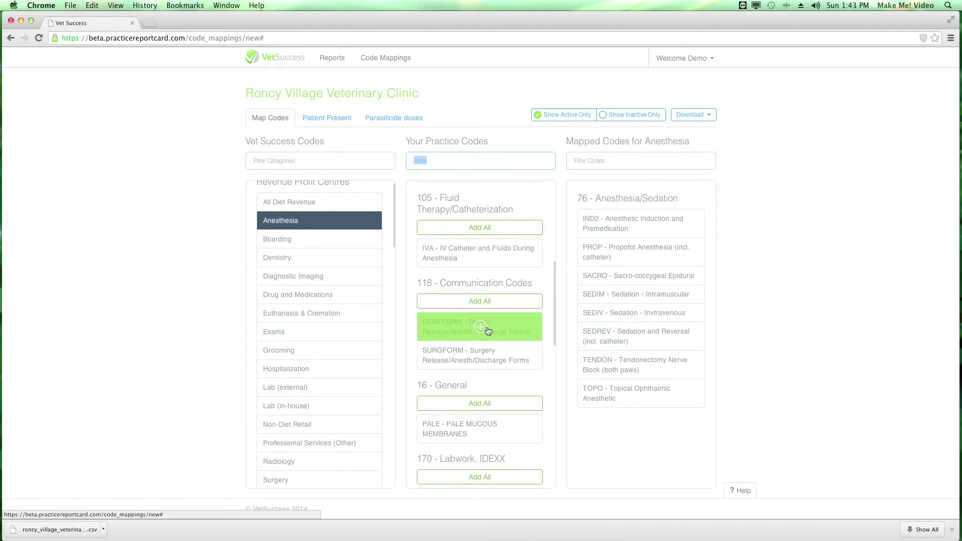
Step: Map the DENTFORM dental release form code to Anesthesia and remove that mapping again
click(488, 330)
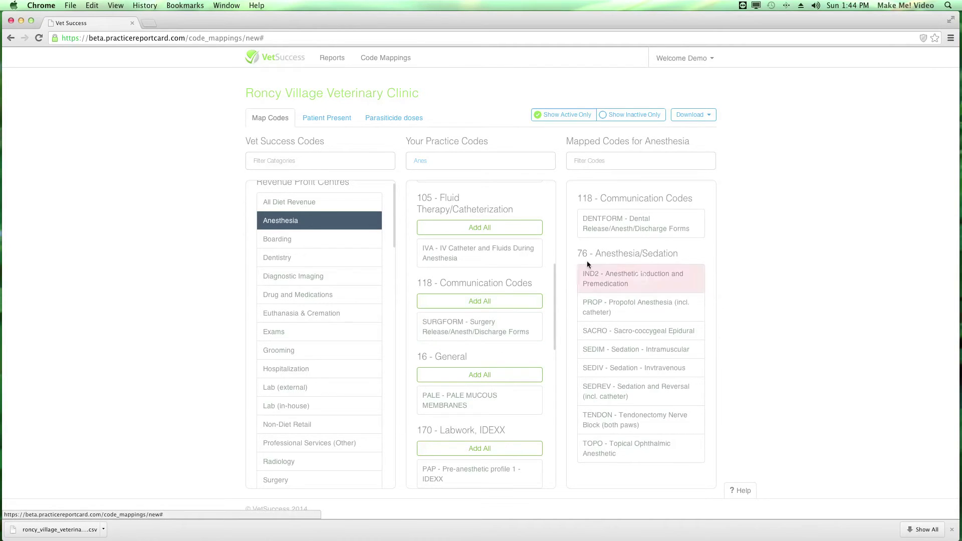
click(638, 229)
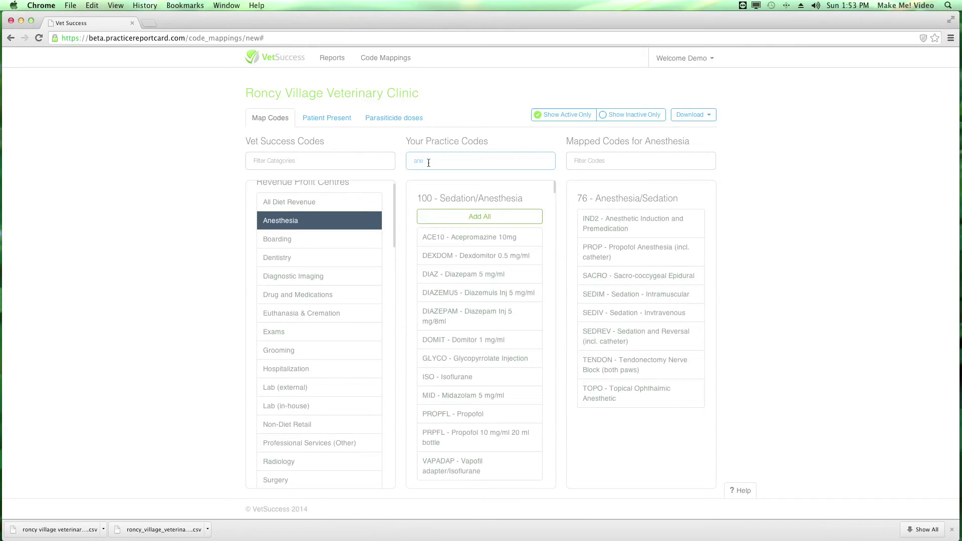
Step: Filter the practice codes for Anesthesia by "propo"
key(BackSpace)
key(BackSpace)
text(propo)
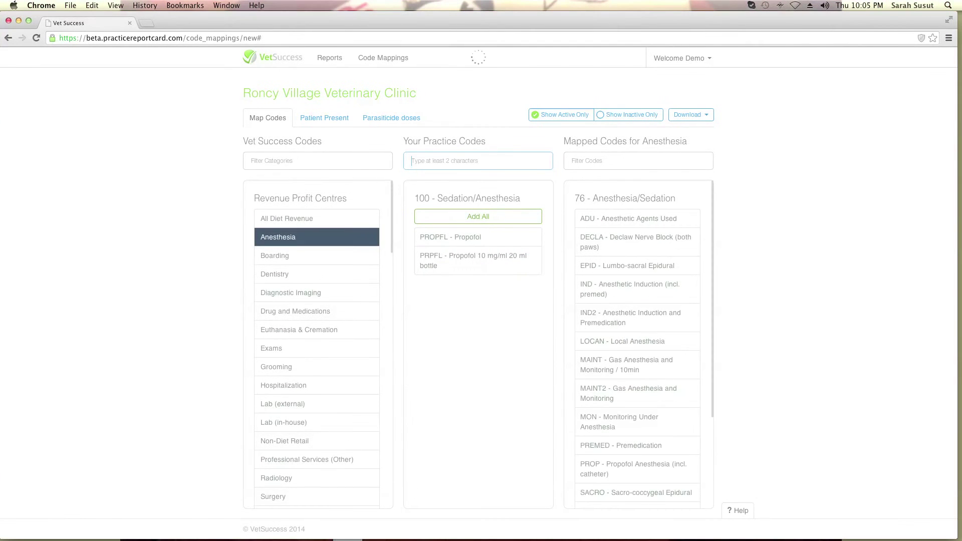
Step: Reselect the Anesthesia category and map all practice codes of the group 100 - Sedation/Anesthesia to it
click(327, 242)
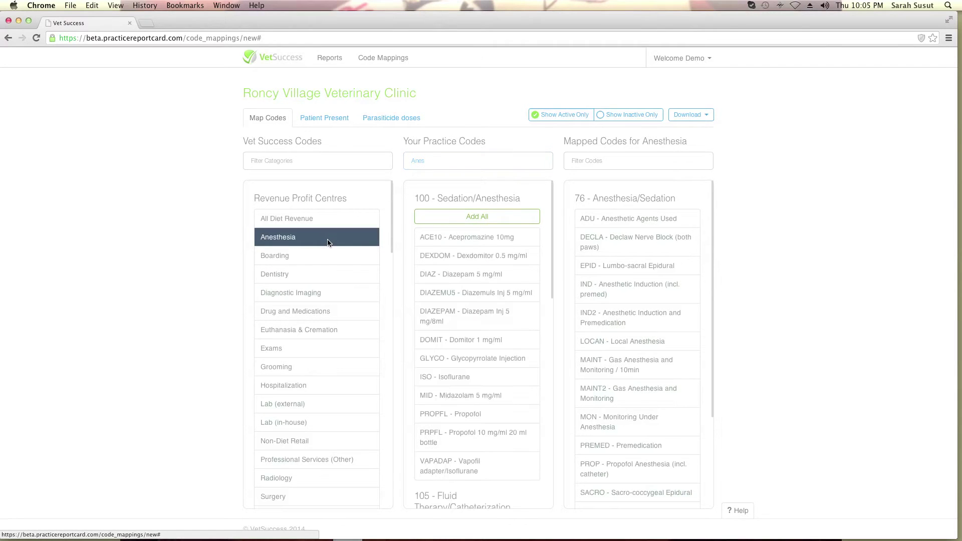
click(477, 220)
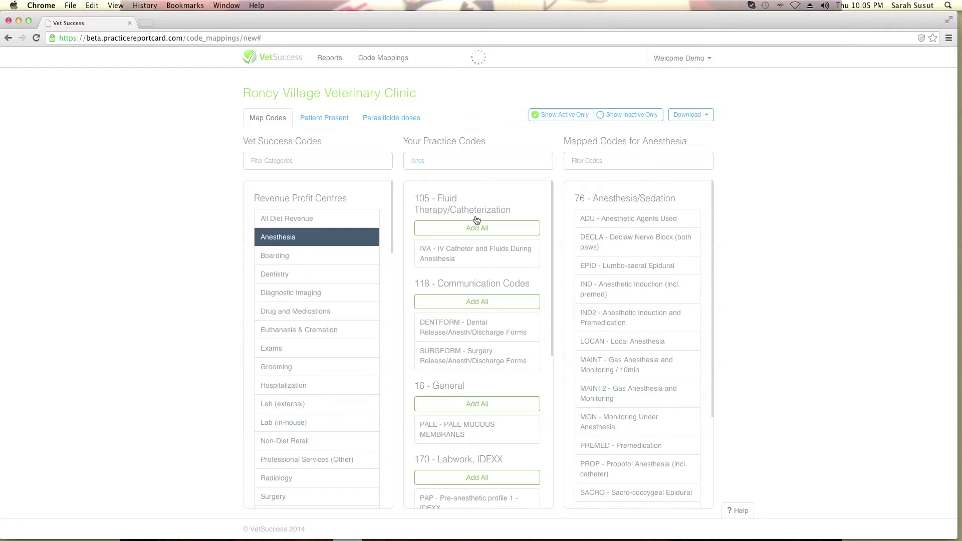
click(471, 256)
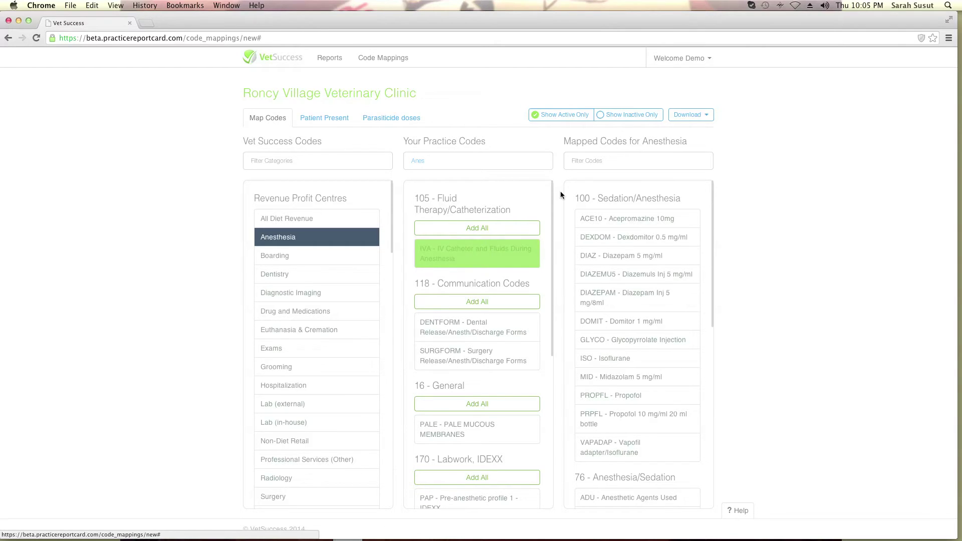
Step: Download the Code Mappings file and open the CSV in Excel
click(707, 116)
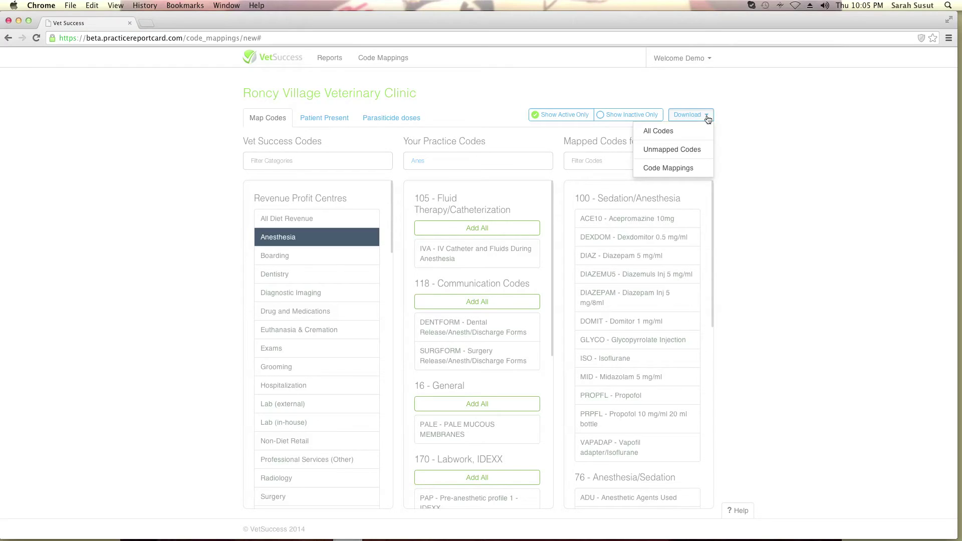
click(688, 169)
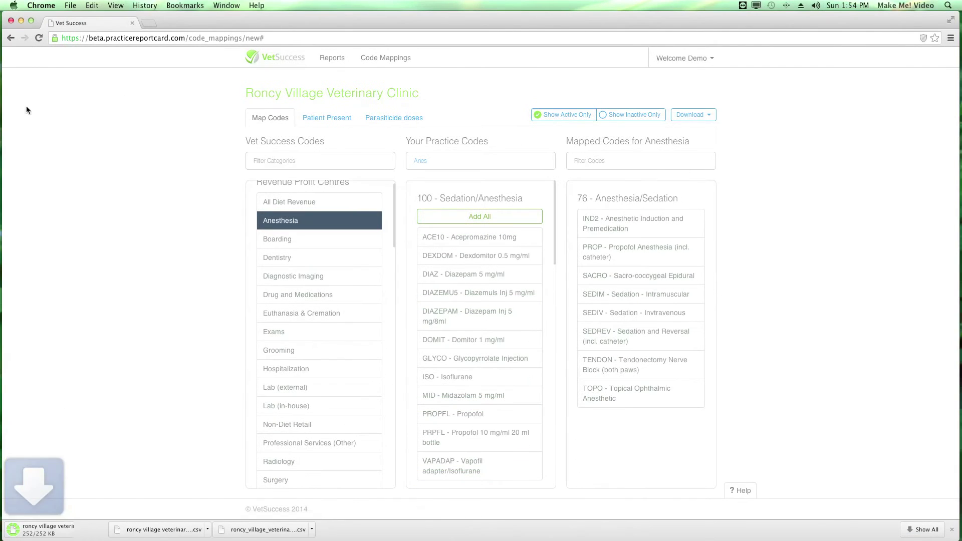
mouse_move(7, 153)
click(14, 170)
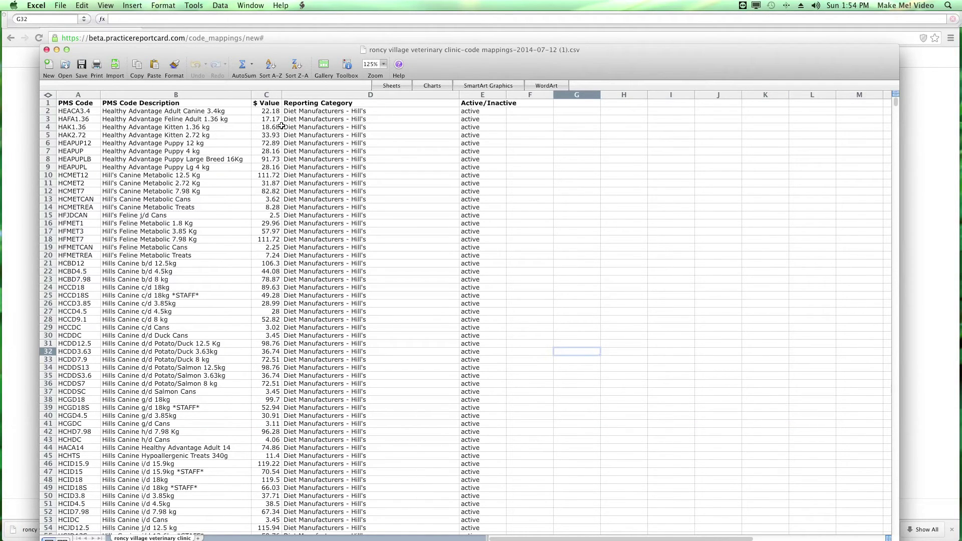
Step: Sort the whole sheet ascending by Reporting Category and PMS Code Description with a header row, and look through the rows
key(super+a)
click(221, 6)
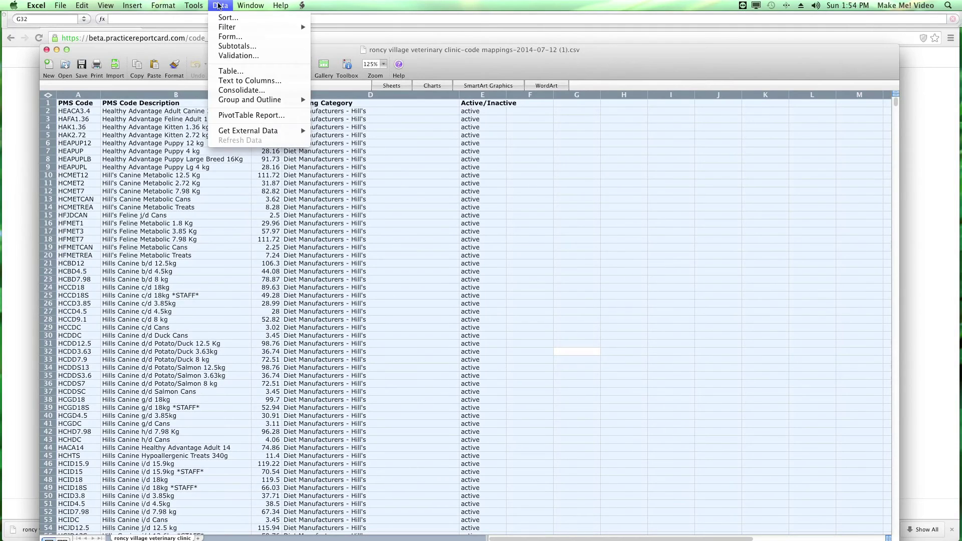
click(234, 20)
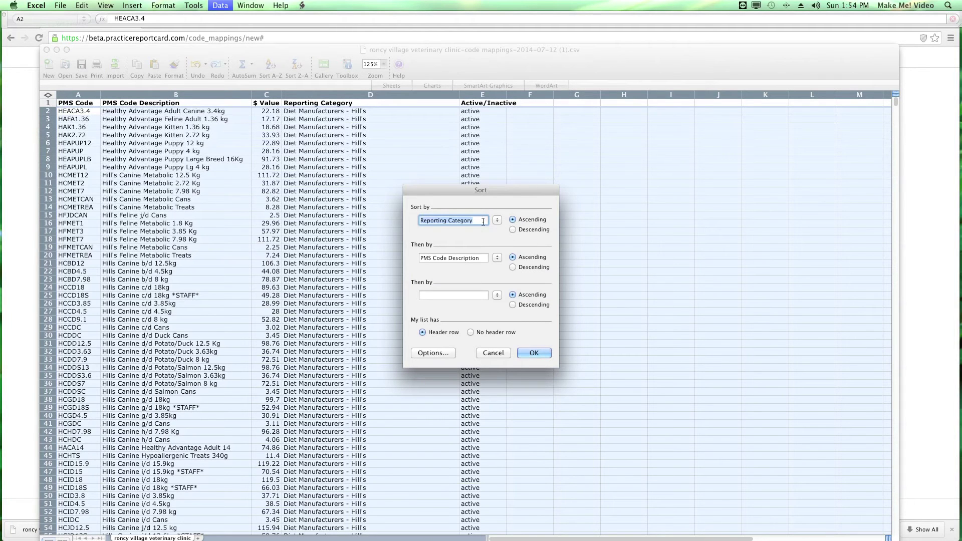
click(532, 353)
click(539, 344)
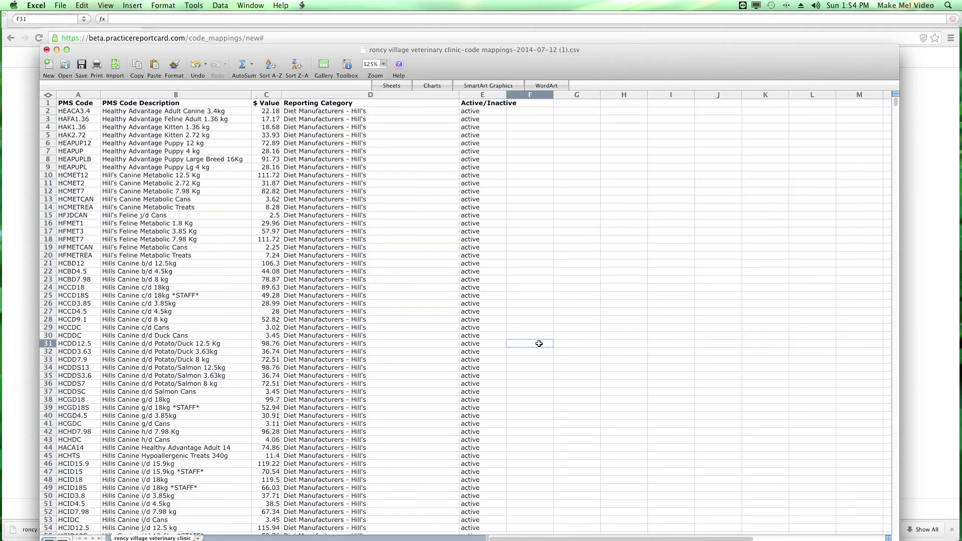
click(896, 106)
drag(896, 107, 896, 368)
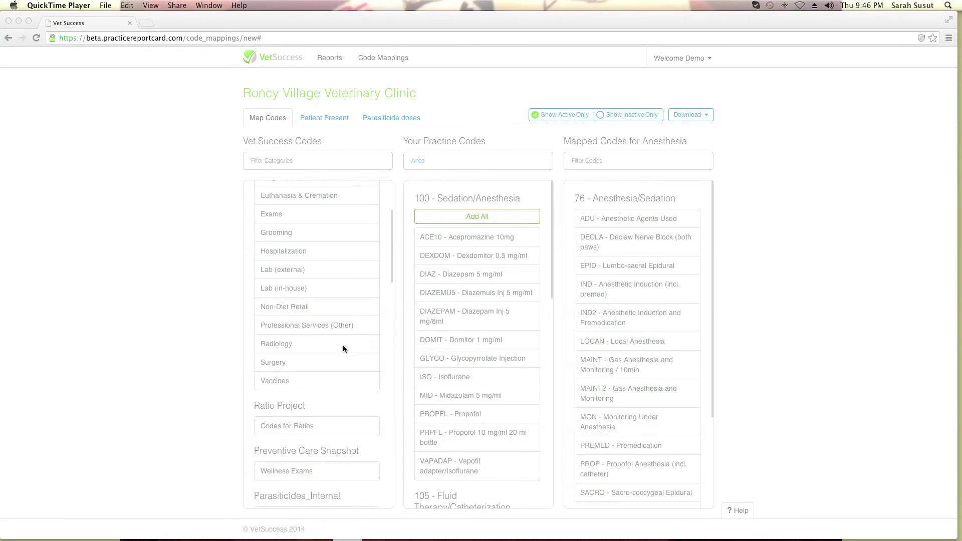
Step: Return to the code mappings in Chrome and show the practice codes for Revolution under Parasiticides_Combo
scroll(341, 346, down, 3)
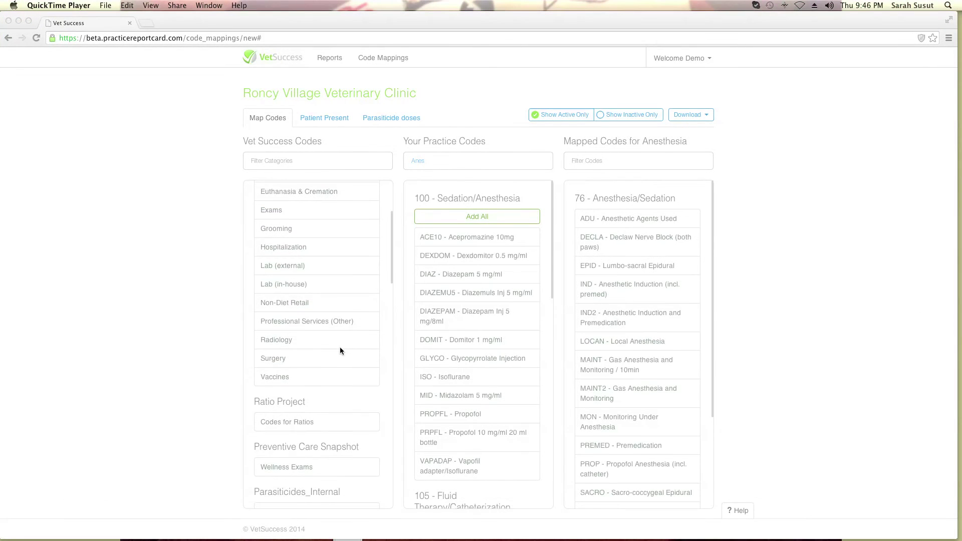
scroll(338, 352, down, 10)
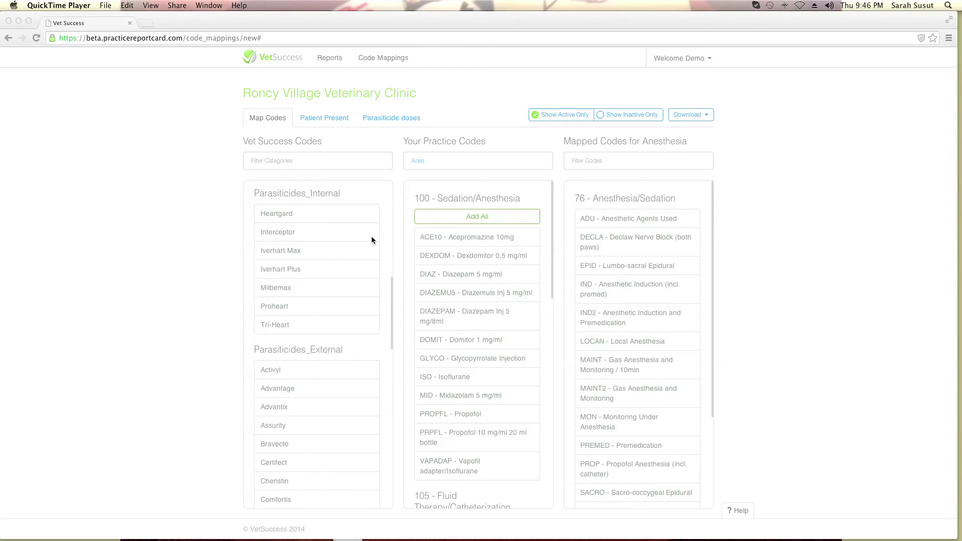
click(365, 193)
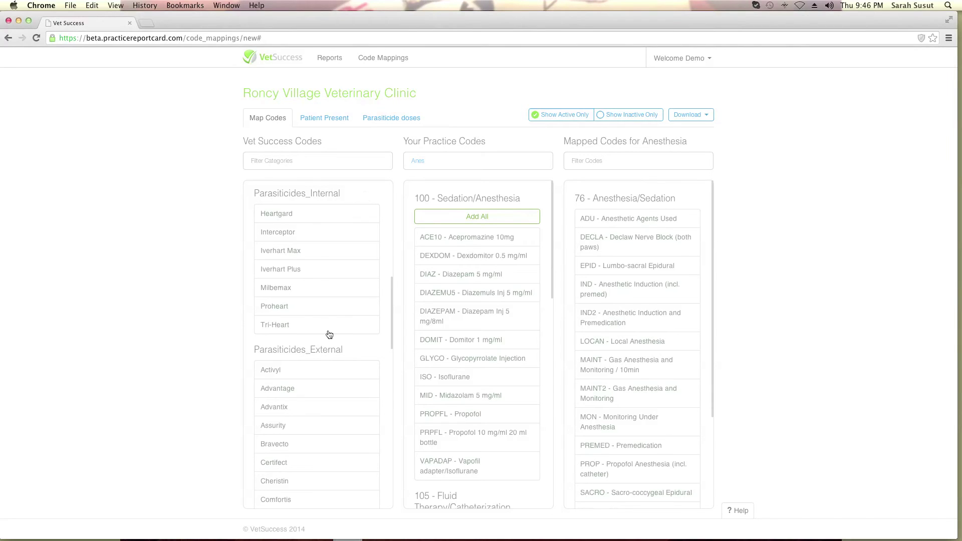
scroll(353, 353, down, 10)
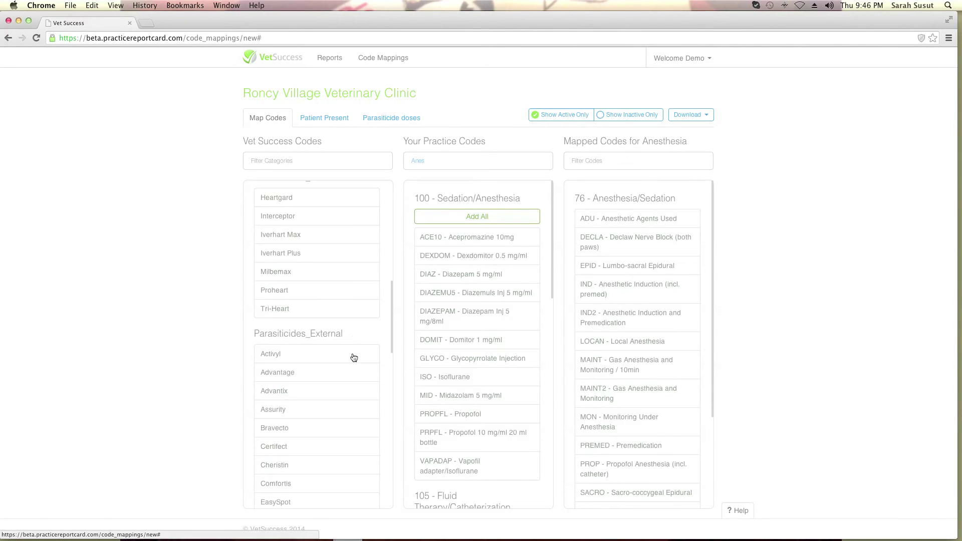
scroll(357, 361, down, 6)
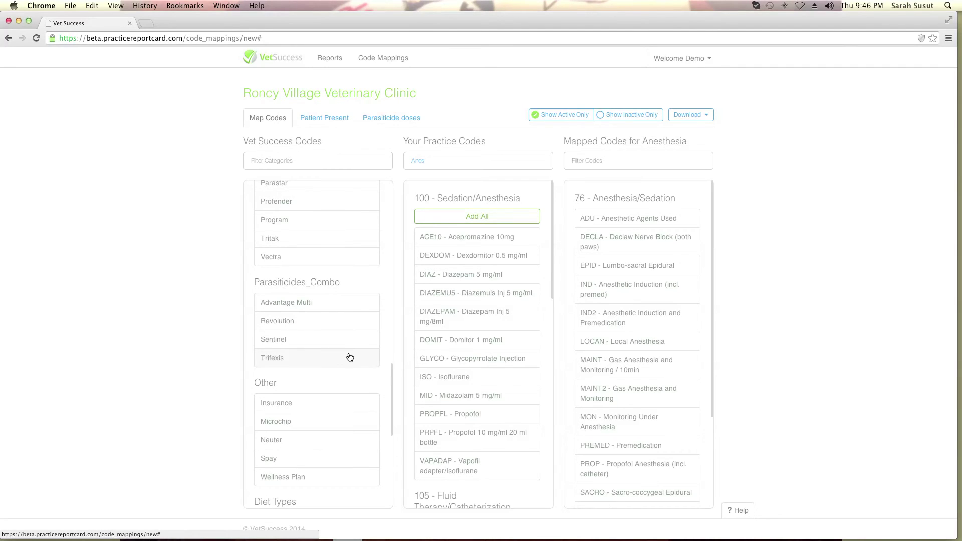
click(284, 321)
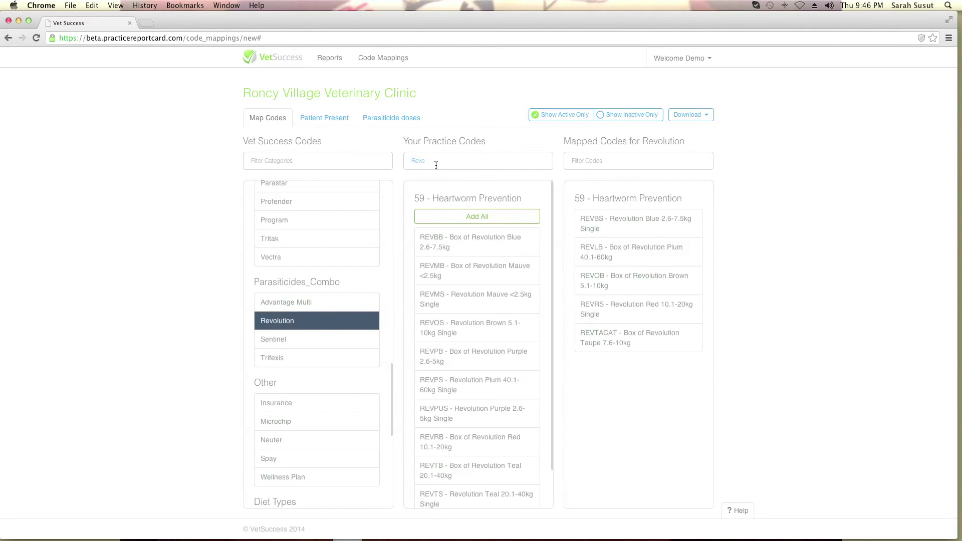
click(475, 220)
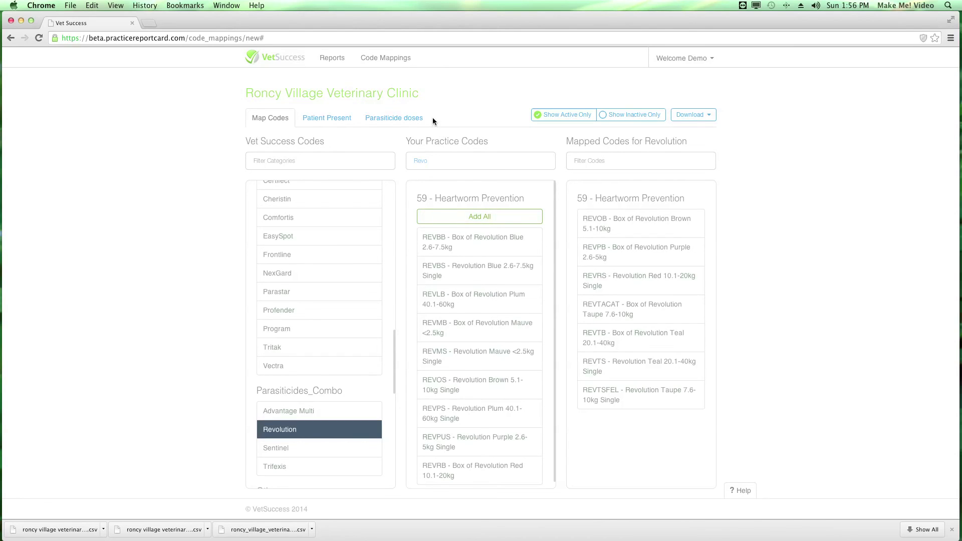
Step: Open the parasiticide doses list and view the available dose options for code ADMF4
click(419, 119)
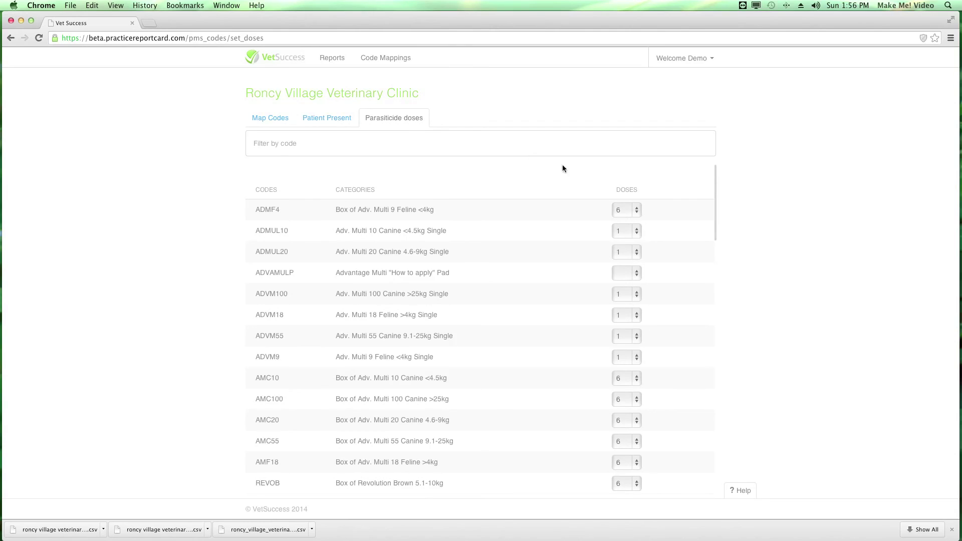
click(635, 209)
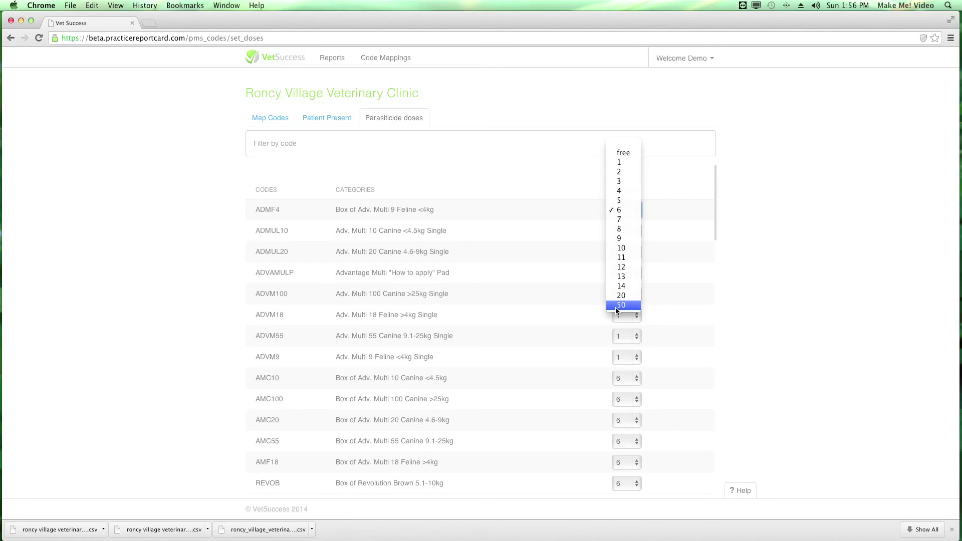
click(778, 162)
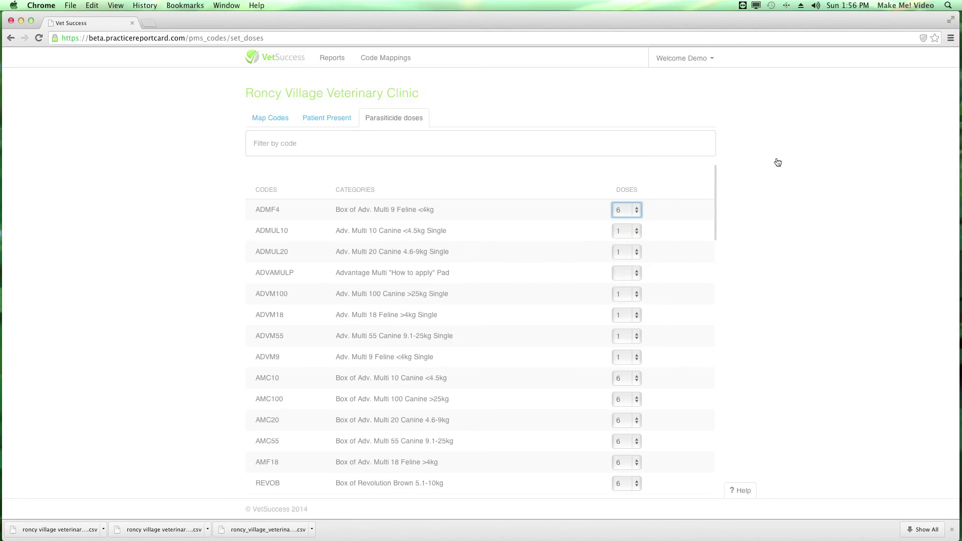